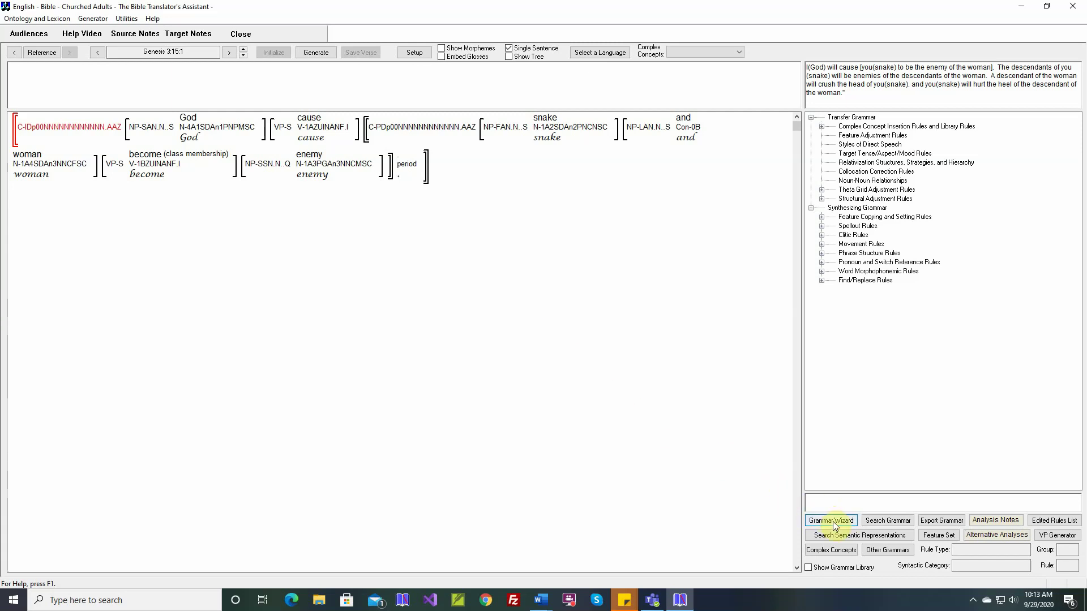
Open the Grammar Wizard and look through the types of rules it can build
{"action": "left_click", "coordinate": [834, 521]}
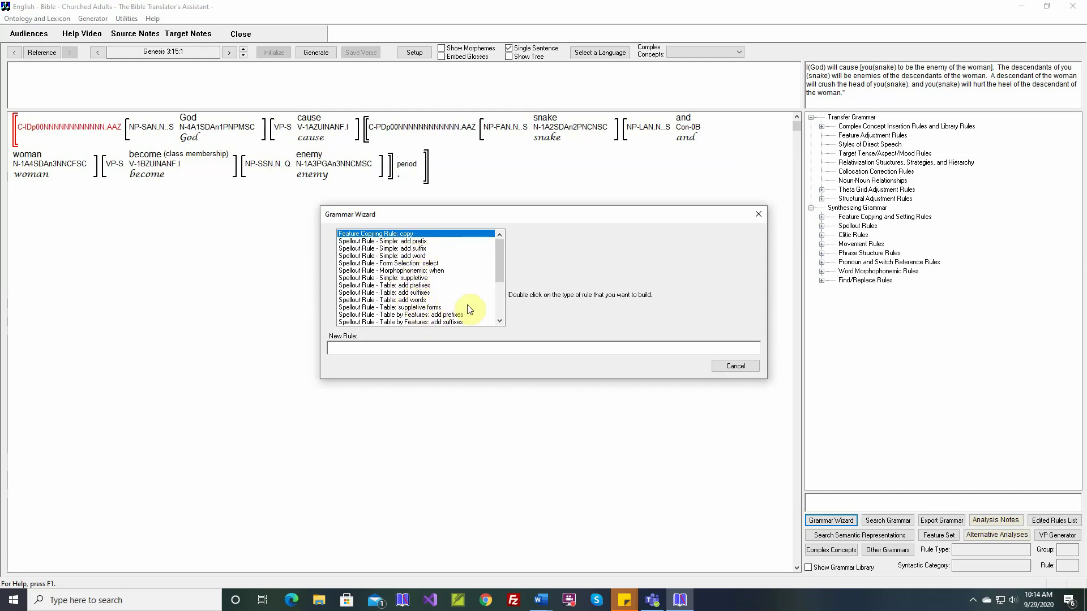
{"action": "left_click_drag", "start_coordinate": [500, 278], "coordinate": [498, 302]}
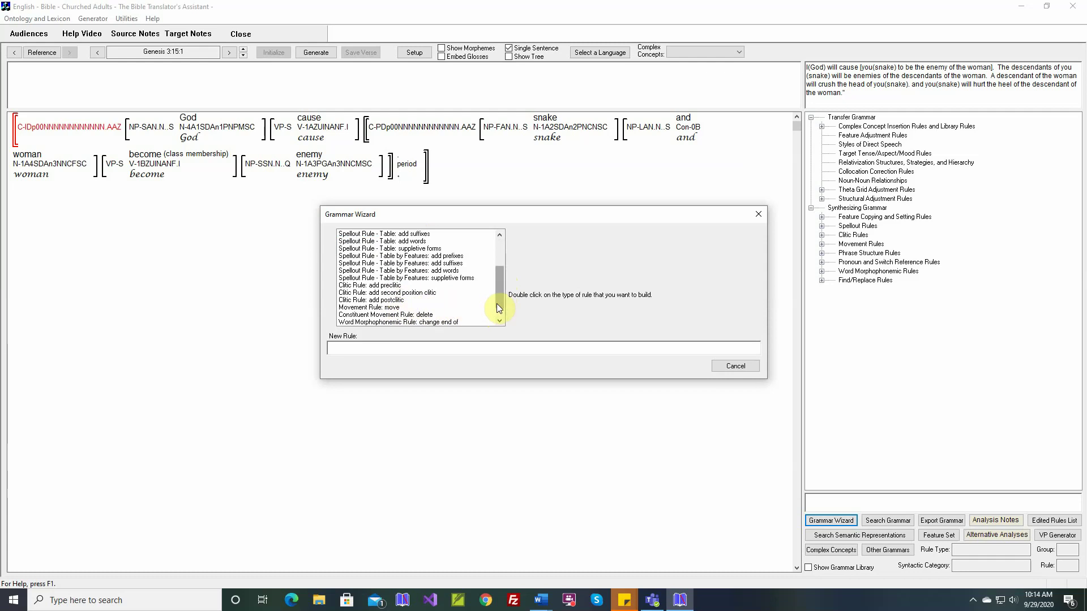
{"action": "scroll", "coordinate": [497, 309], "scroll_direction": "down", "scroll_amount": 1}
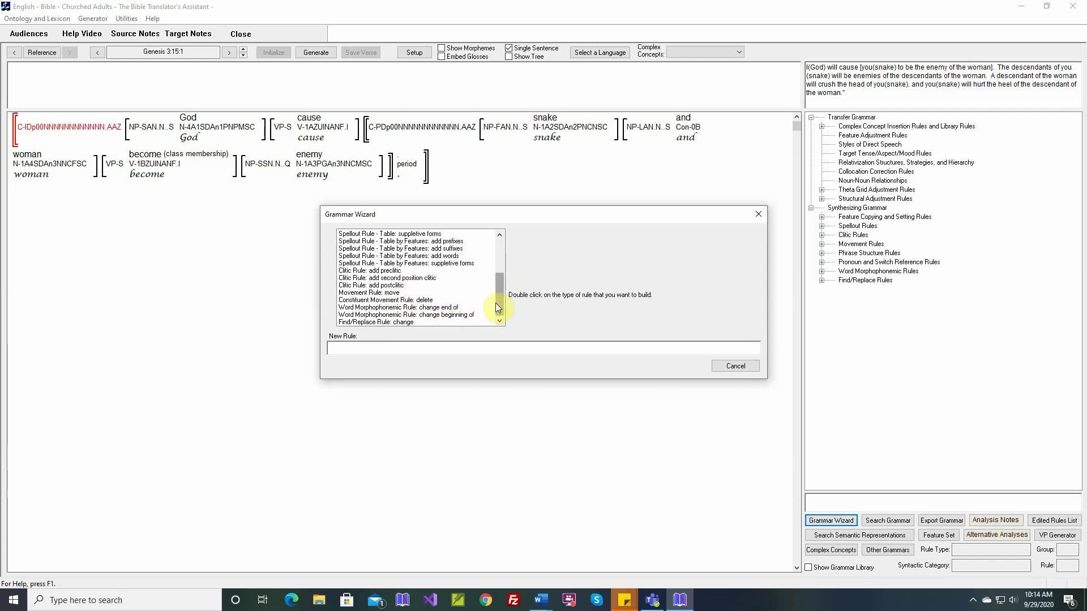
{"action": "left_click_drag", "start_coordinate": [499, 284], "coordinate": [502, 261]}
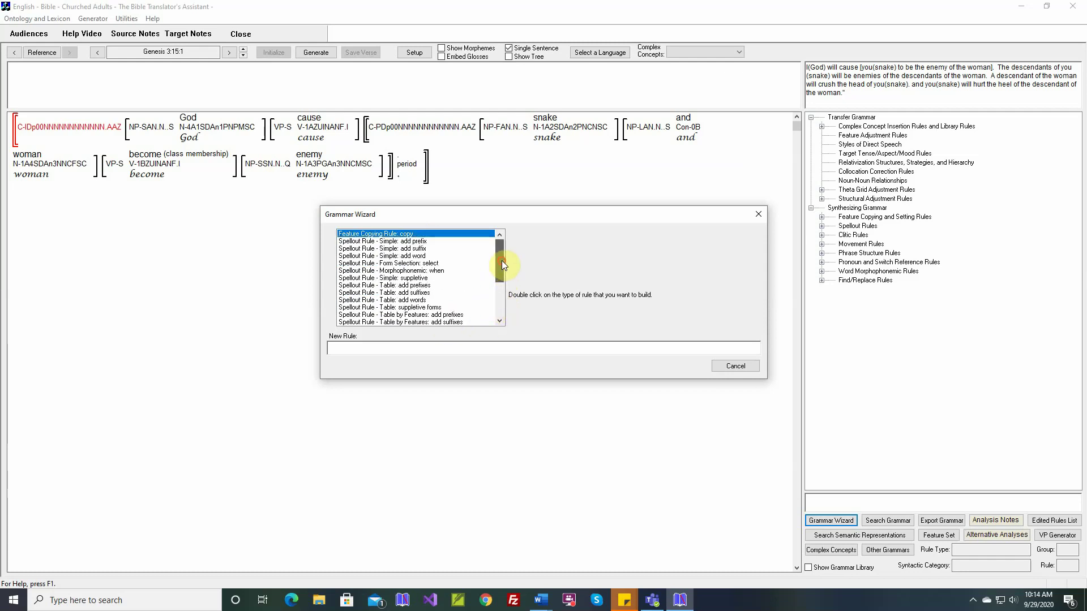
Build a Feature Copying rule that copies Number from nouns to verbs, limiting the source noun phrase to Subject
{"action": "double_click", "coordinate": [424, 234]}
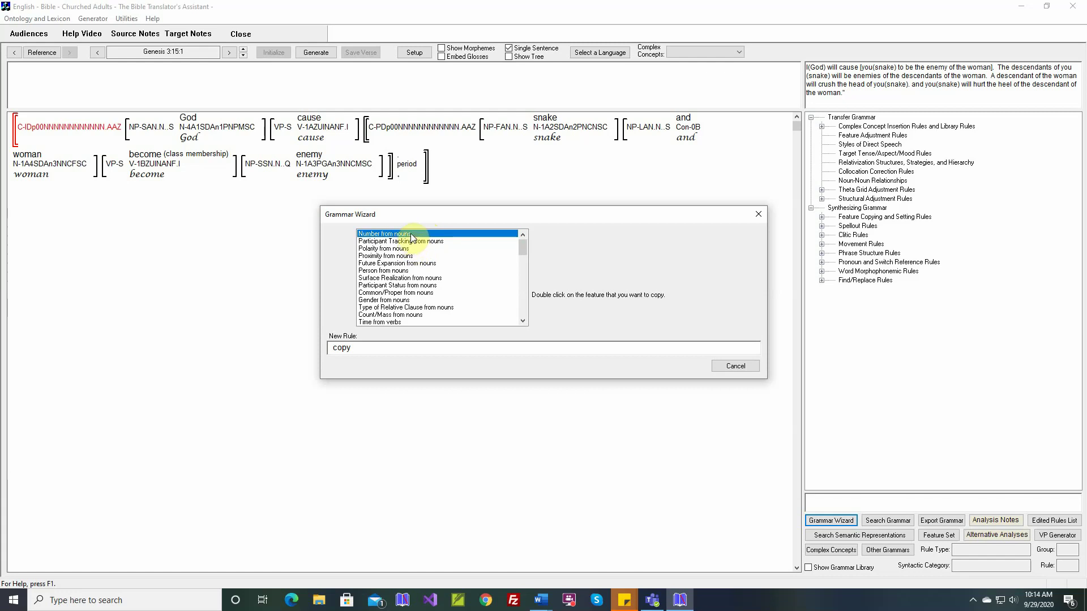
{"action": "double_click", "coordinate": [410, 233]}
{"action": "double_click", "coordinate": [453, 238]}
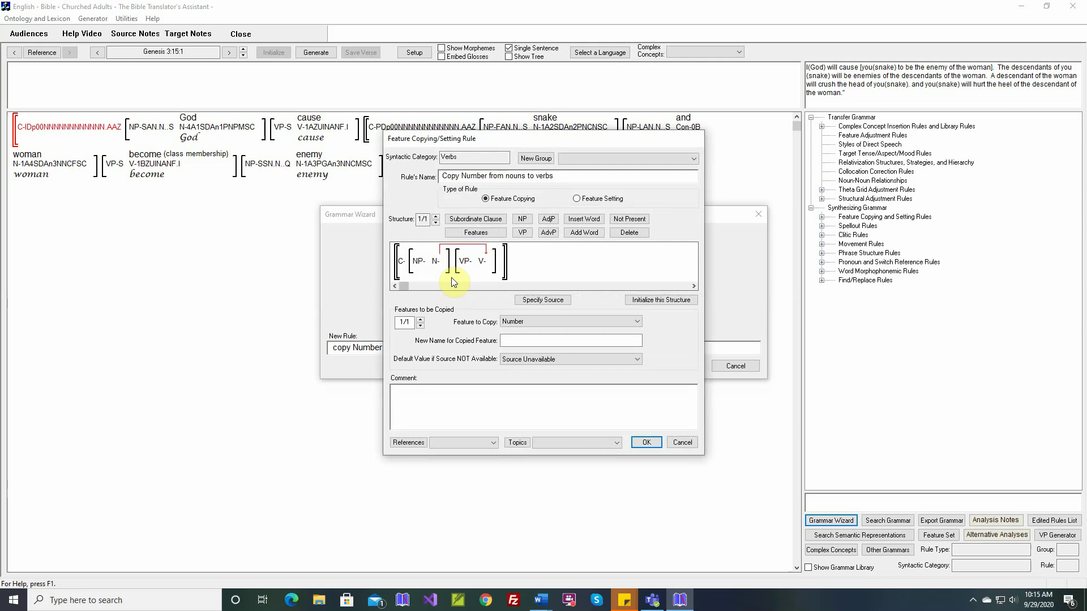
{"action": "left_click", "coordinate": [493, 233]}
{"action": "left_click", "coordinate": [419, 261]}
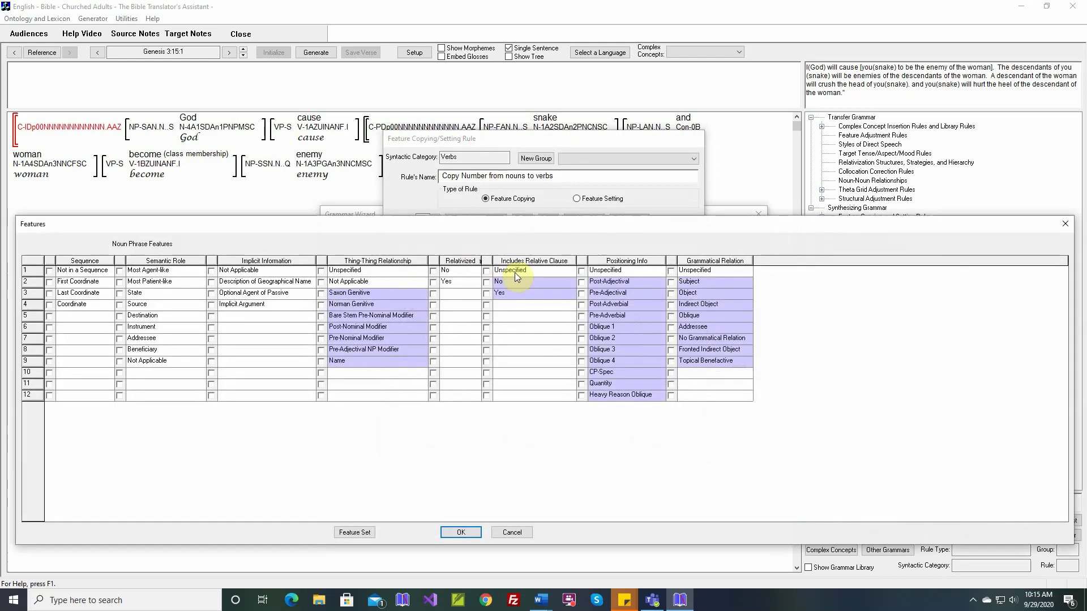
{"action": "left_click", "coordinate": [463, 532]}
Name the copied feature "Subject Number" and check the available rule groups without assigning one
{"action": "left_click", "coordinate": [522, 339]}
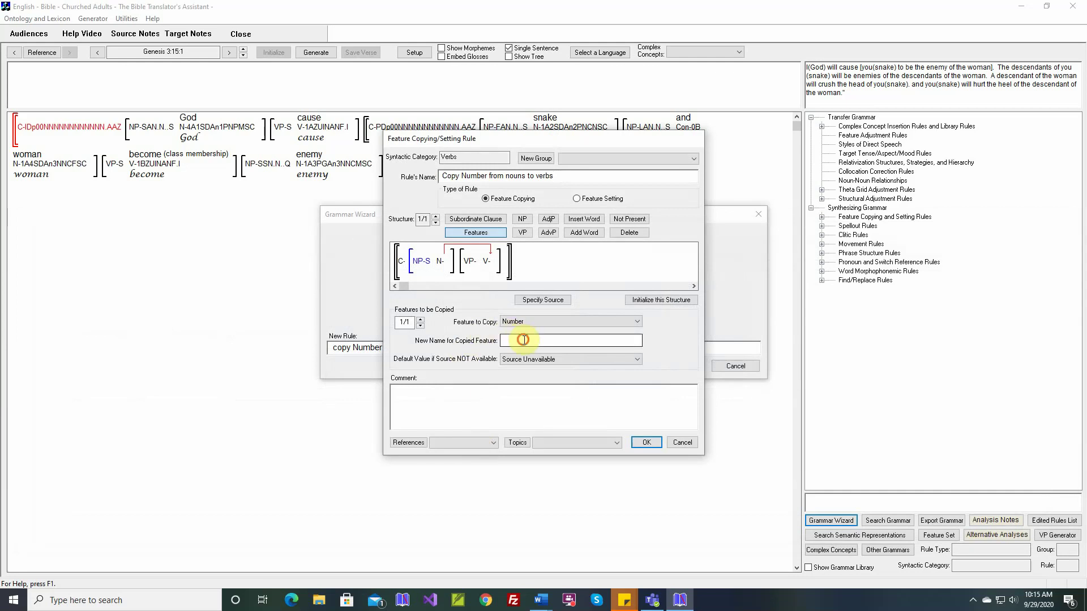
{"action": "type", "text": "S"}
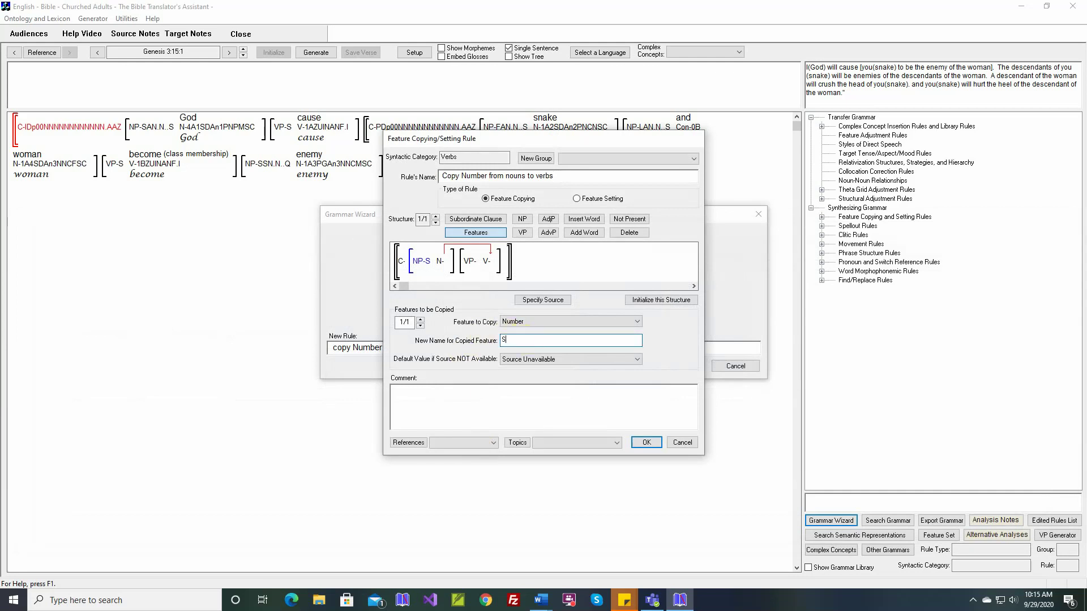
{"action": "type", "text": "ubject Number"}
{"action": "left_click", "coordinate": [586, 159]}
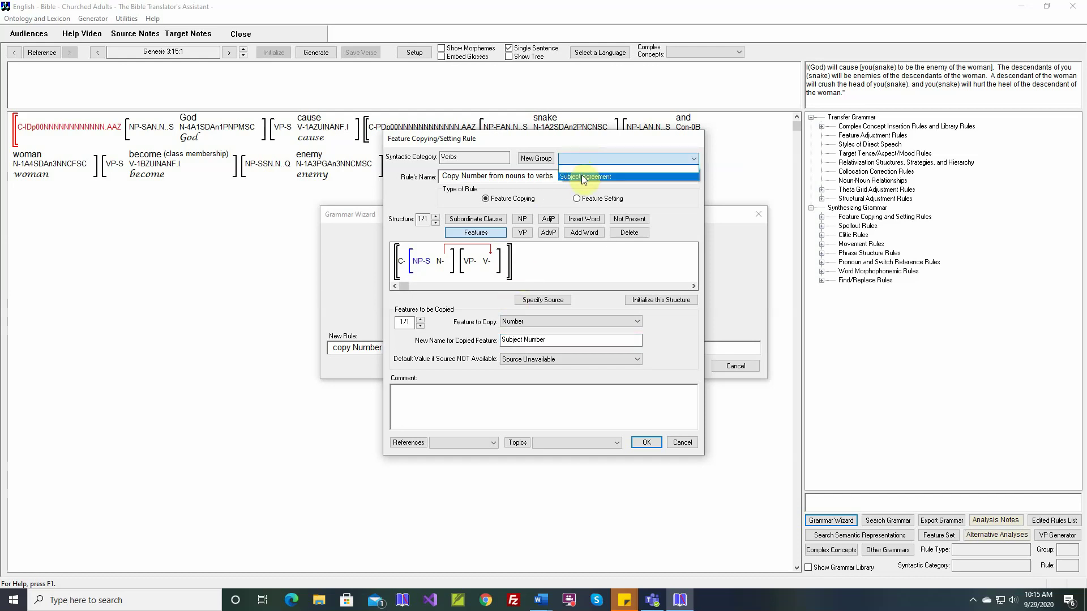
{"action": "left_click", "coordinate": [546, 168]}
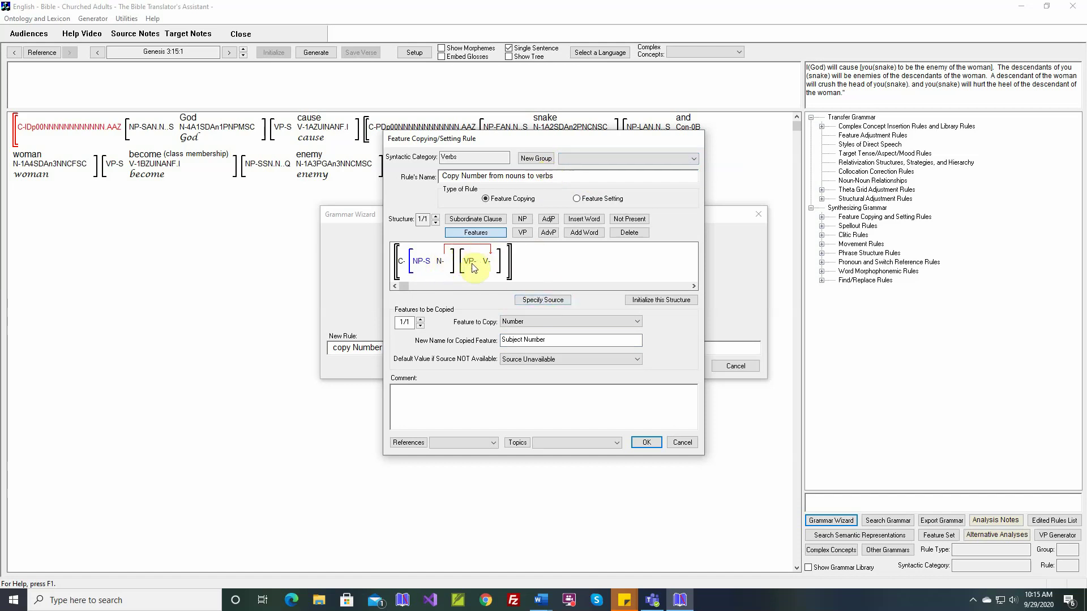
Add Person as the second feature to copy and cancel the feature copying rule
{"action": "left_click", "coordinate": [421, 319]}
{"action": "left_click", "coordinate": [638, 321]}
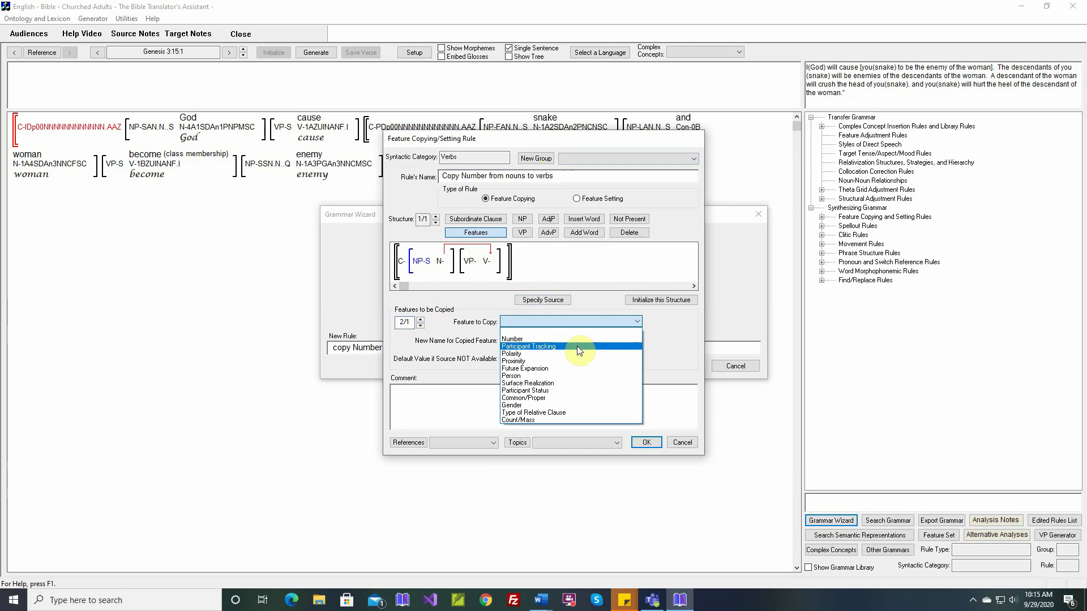
{"action": "left_click", "coordinate": [546, 371]}
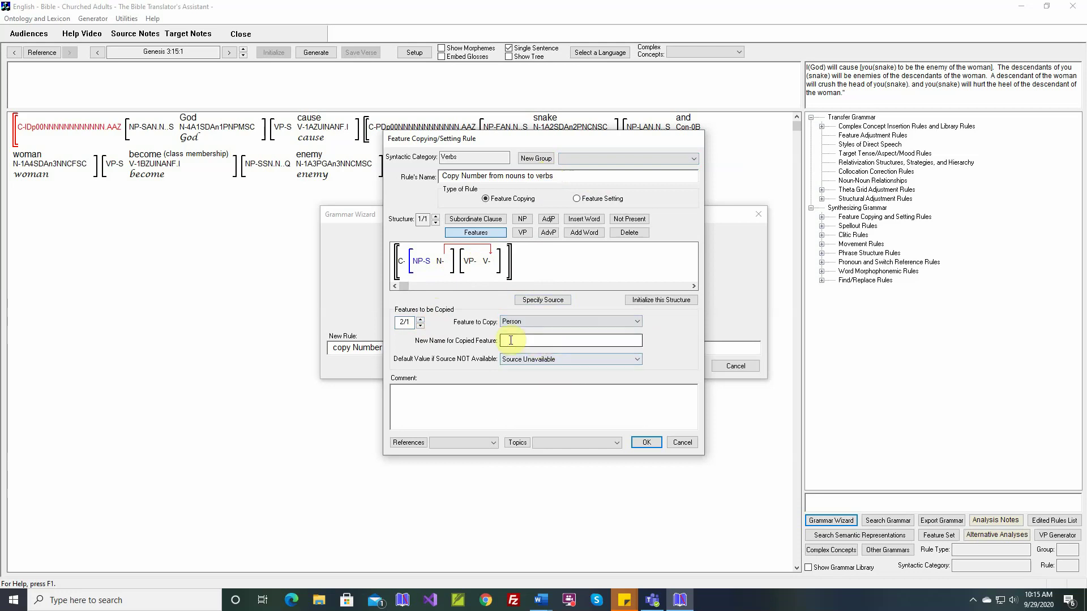
{"action": "left_click", "coordinate": [534, 341]}
{"action": "left_click", "coordinate": [677, 442]}
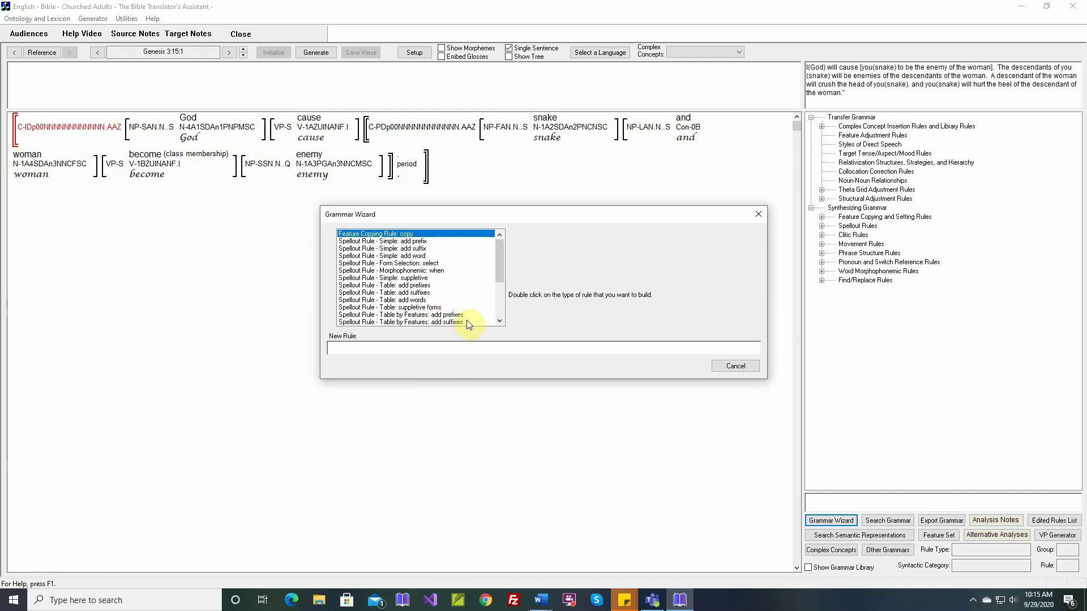
Build a Table by Features suffix rule tagged Gender for nouns, with rows for Gender and columns for Number, and cancel it
{"action": "left_click", "coordinate": [499, 323]}
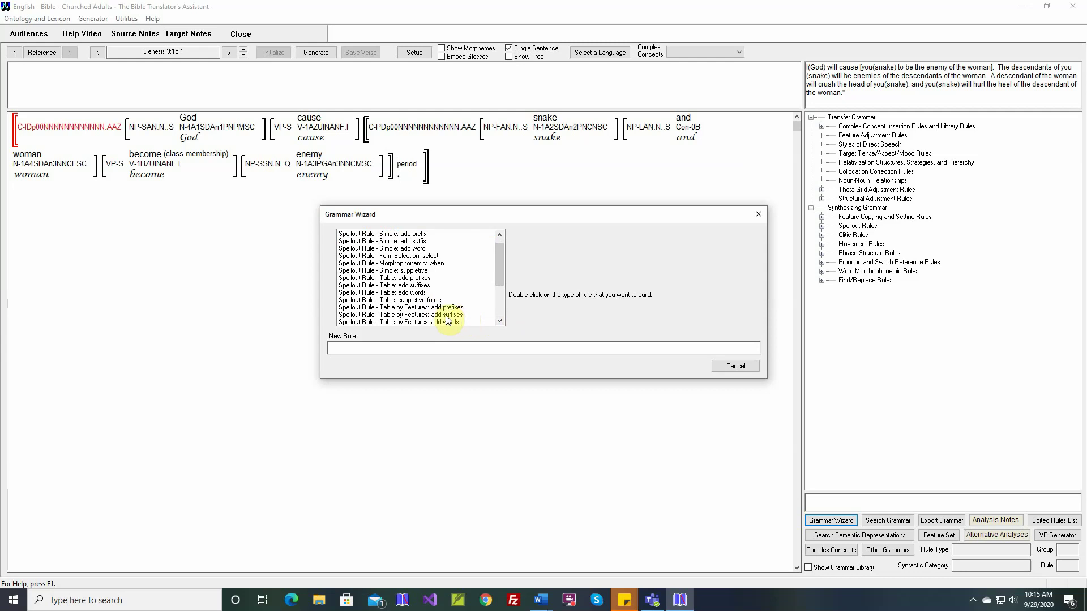
{"action": "double_click", "coordinate": [447, 315]}
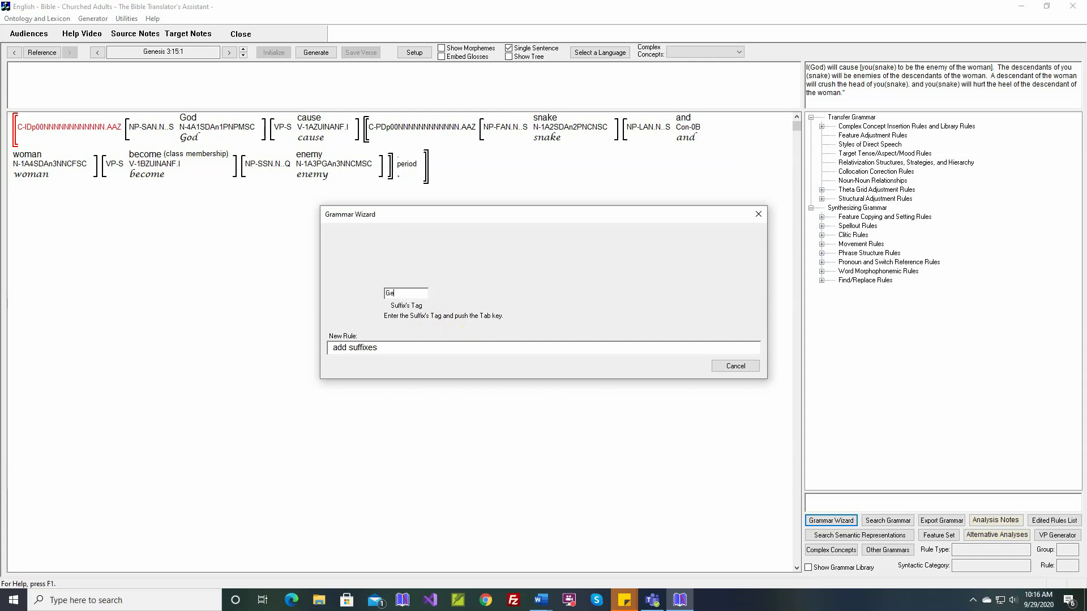
{"action": "key", "text": "Tab"}
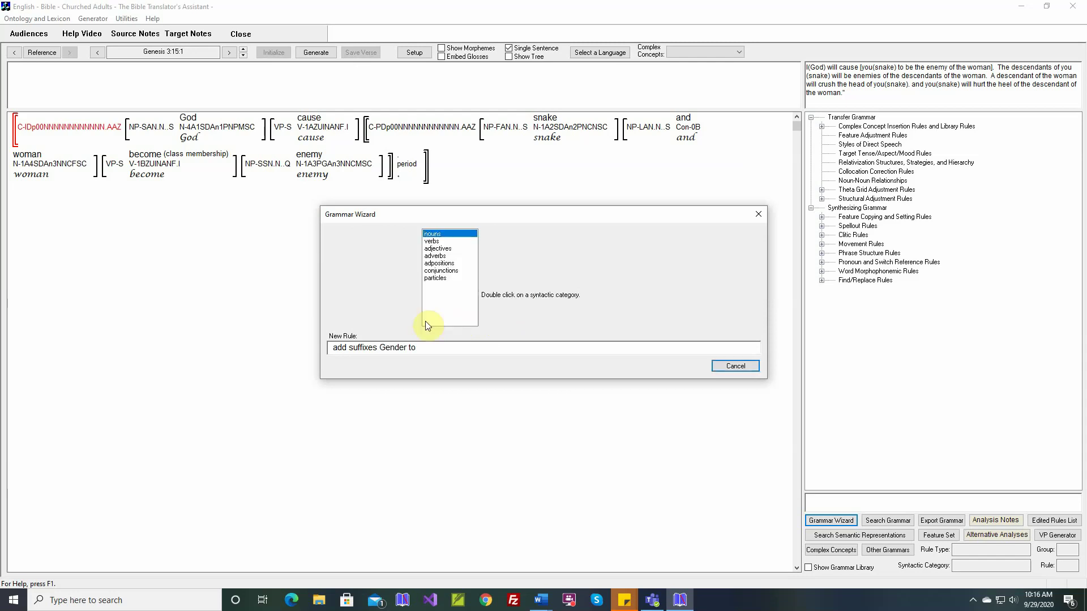
{"action": "double_click", "coordinate": [442, 235]}
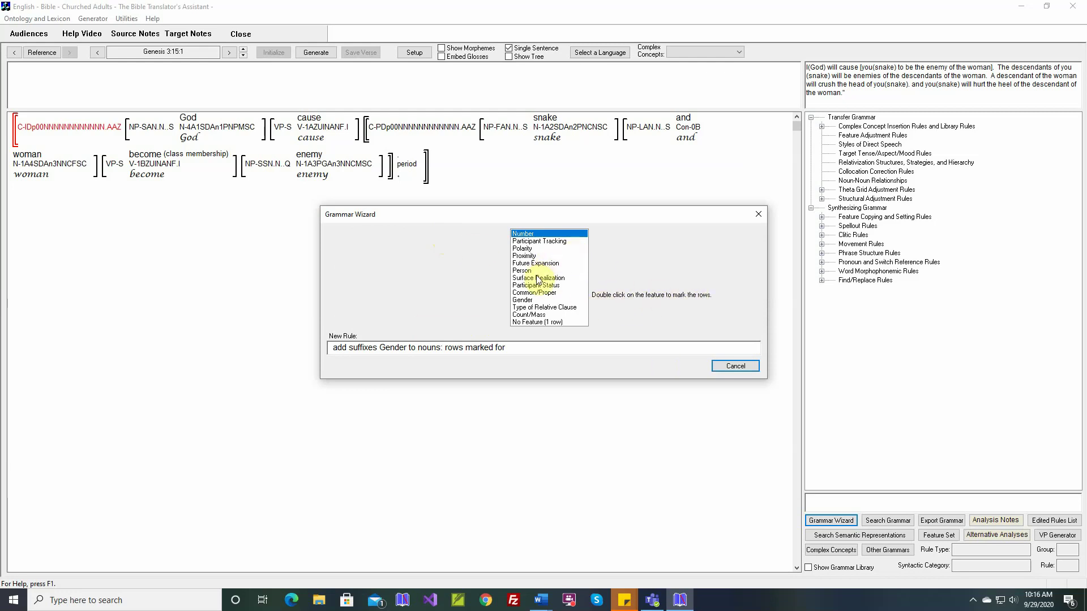
{"action": "double_click", "coordinate": [532, 300]}
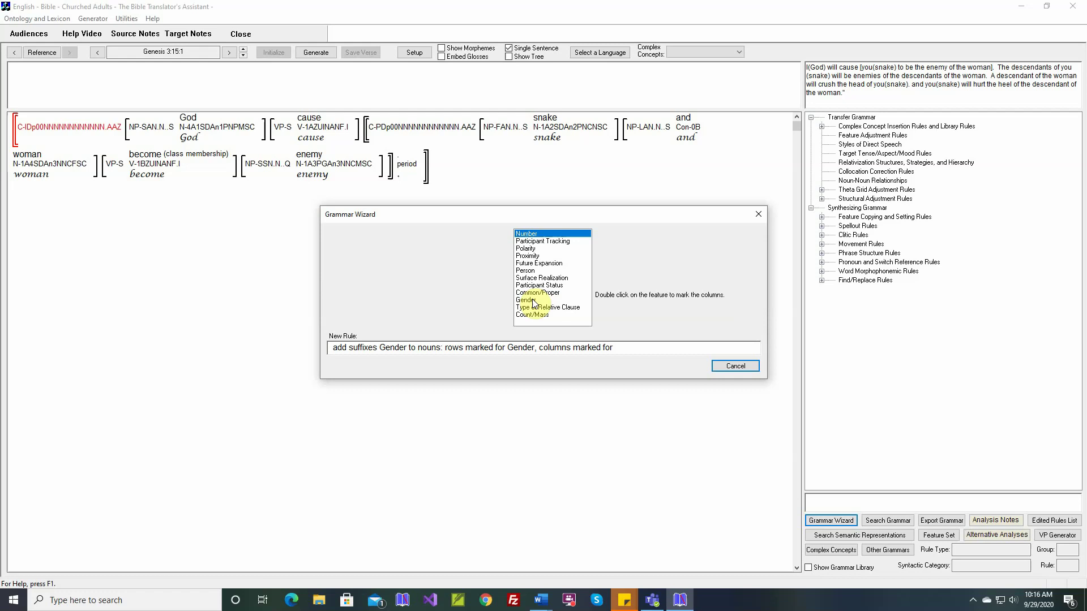
{"action": "double_click", "coordinate": [541, 234]}
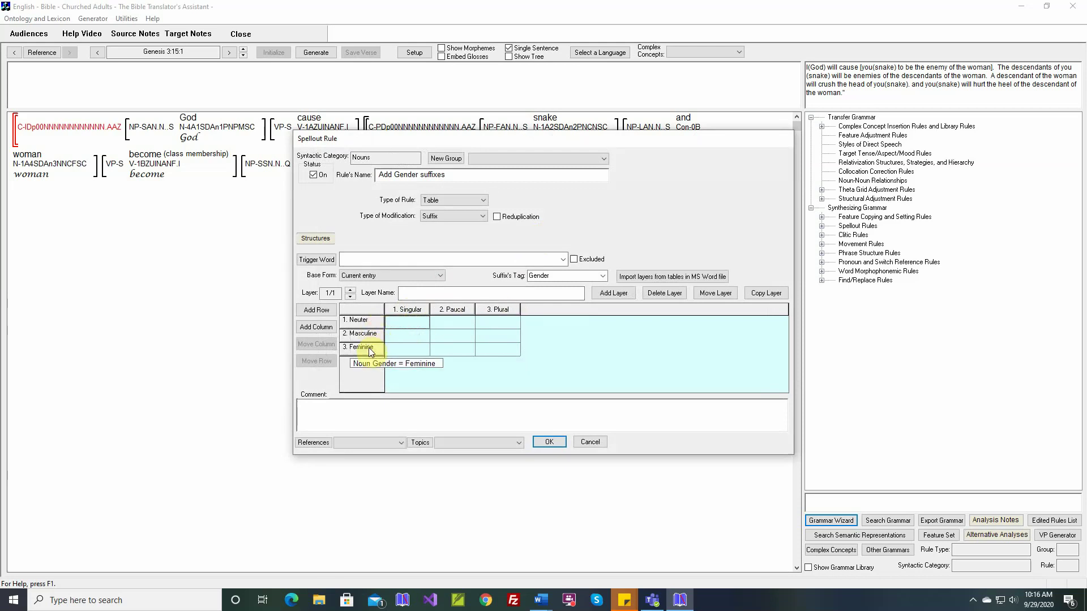
{"action": "left_click", "coordinate": [490, 161]}
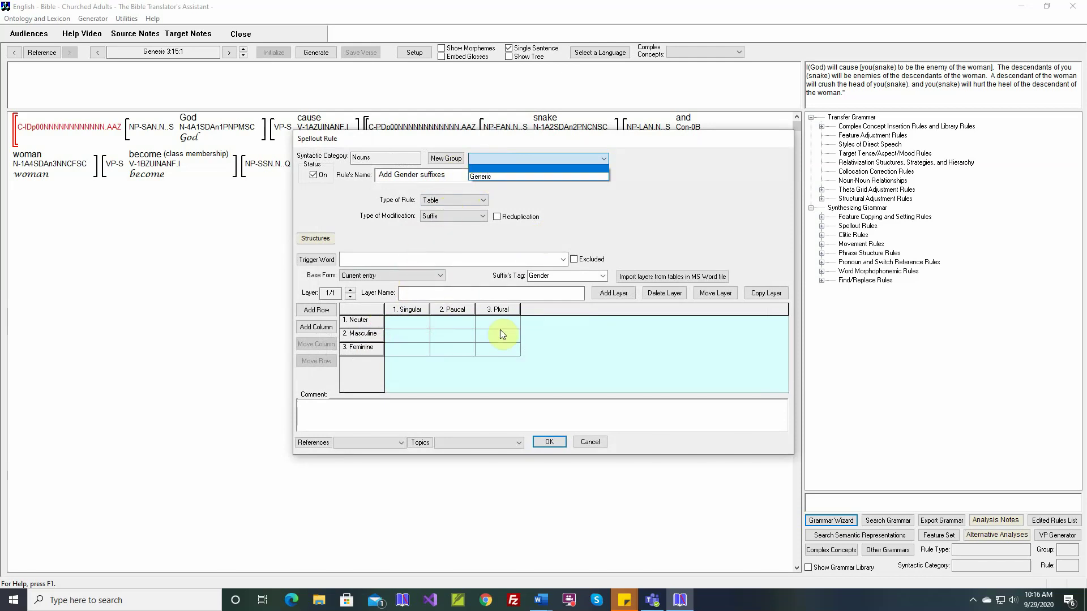
{"action": "left_click", "coordinate": [589, 439]}
{"action": "left_click", "coordinate": [588, 440]}
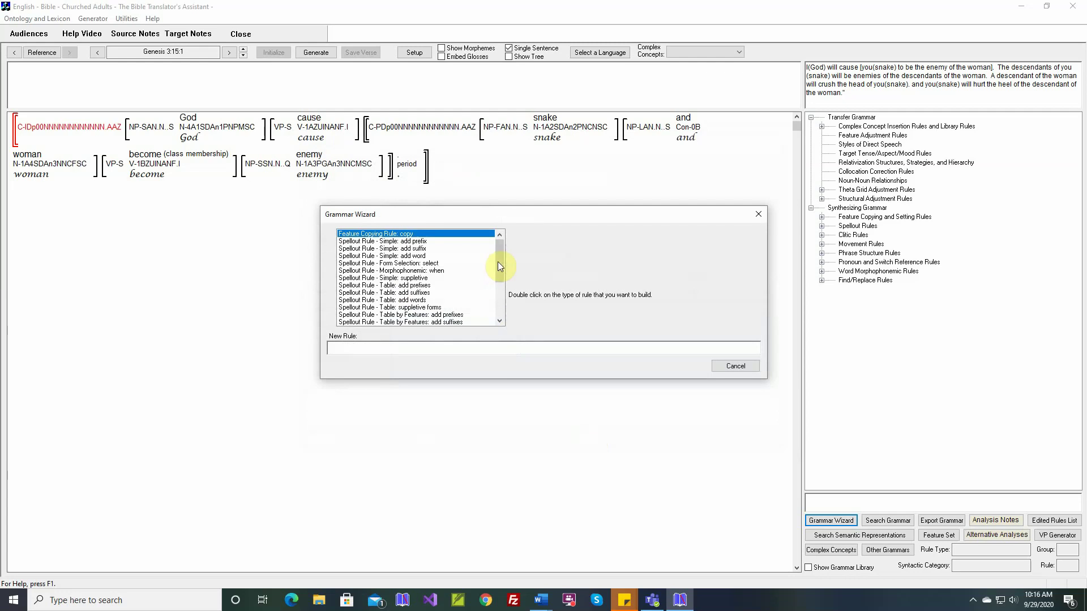
Build a preclitic rule that adds the clitic 's, tagged Saxon Genitive, to noun phrases
{"action": "left_click_drag", "start_coordinate": [500, 268], "coordinate": [500, 307]}
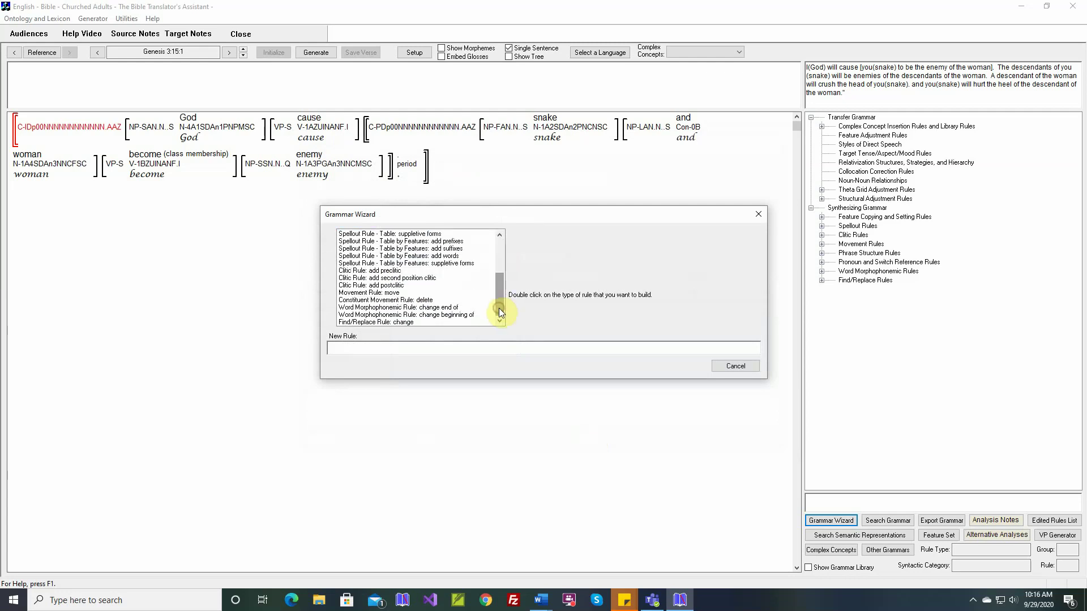
{"action": "double_click", "coordinate": [392, 271]}
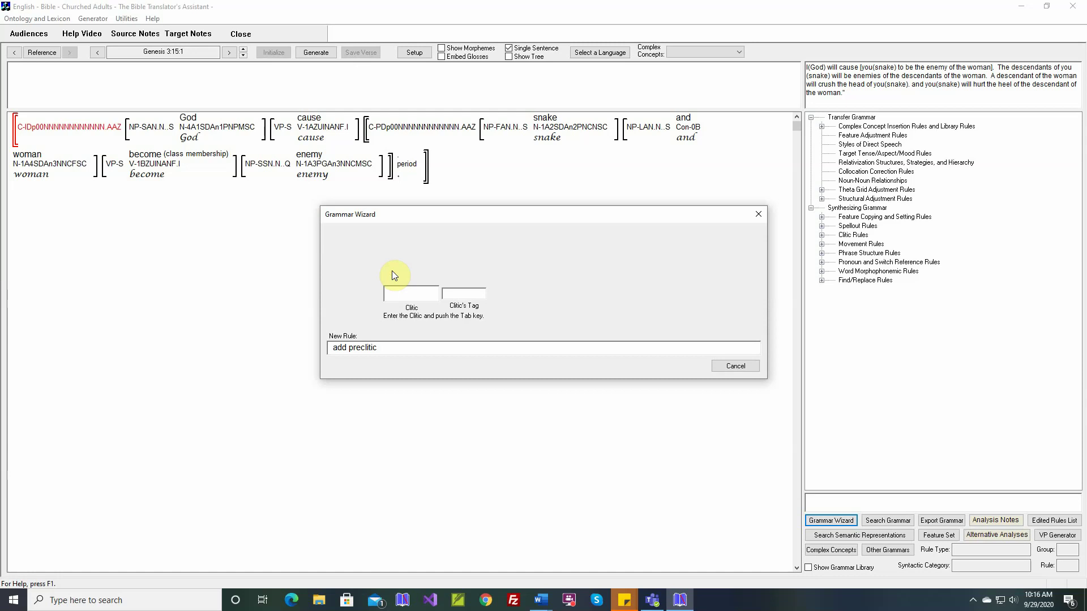
{"action": "type", "text": "'s"}
{"action": "key", "text": "Tab"}
{"action": "type", "text": "Sax"}
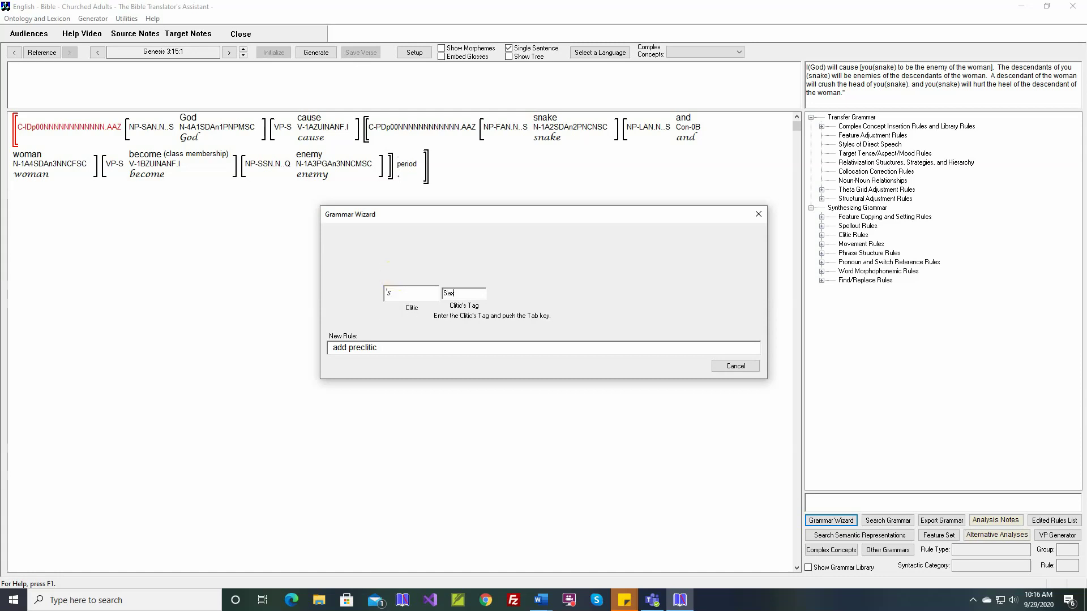
{"action": "type", "text": "on Genitive"}
{"action": "key", "text": "Tab"}
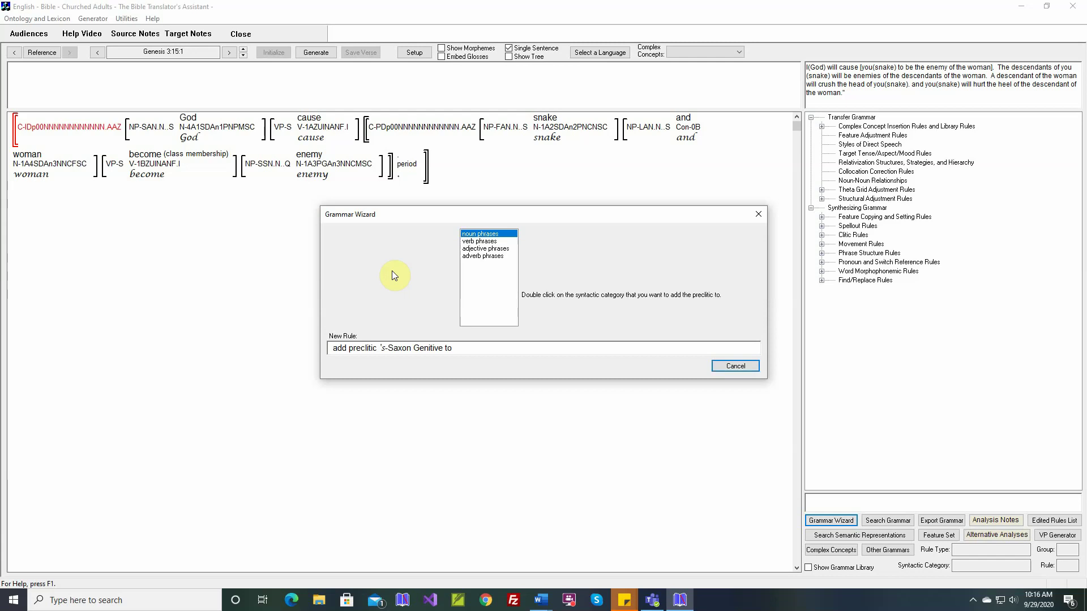
{"action": "double_click", "coordinate": [492, 235]}
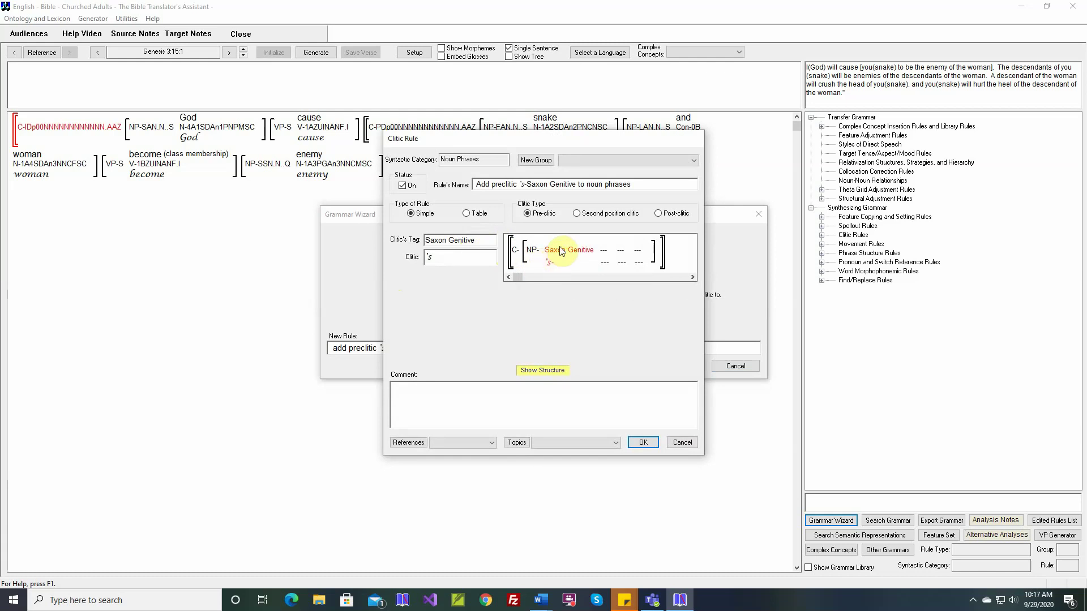
Change the clitic type to Post-clitic, limit the noun phrase to Saxon Genitive, and cancel the clitic rule
{"action": "left_click", "coordinate": [658, 214]}
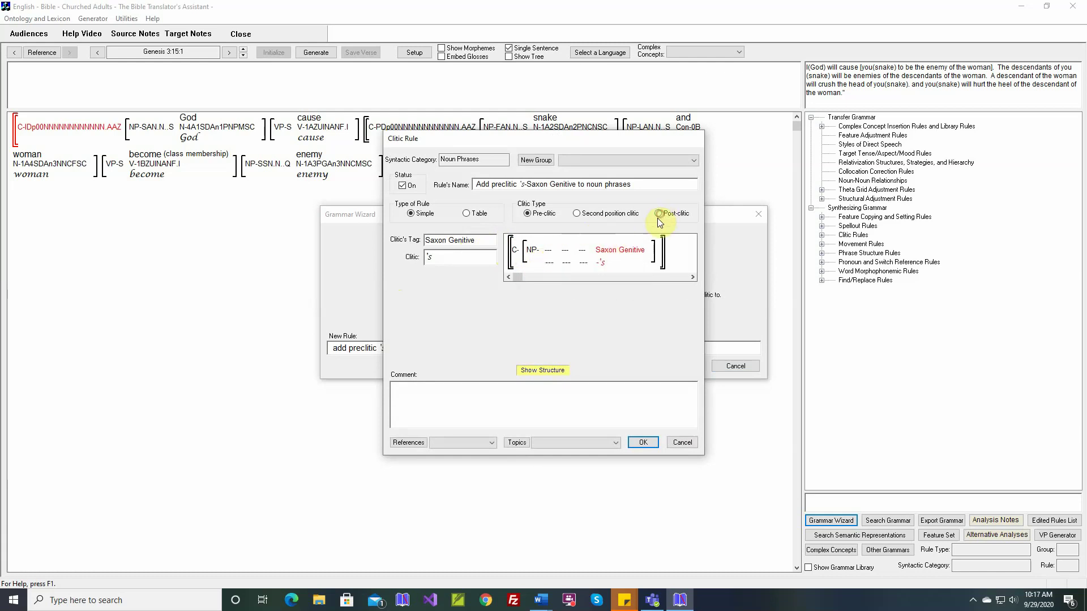
{"action": "double_click", "coordinate": [535, 251]}
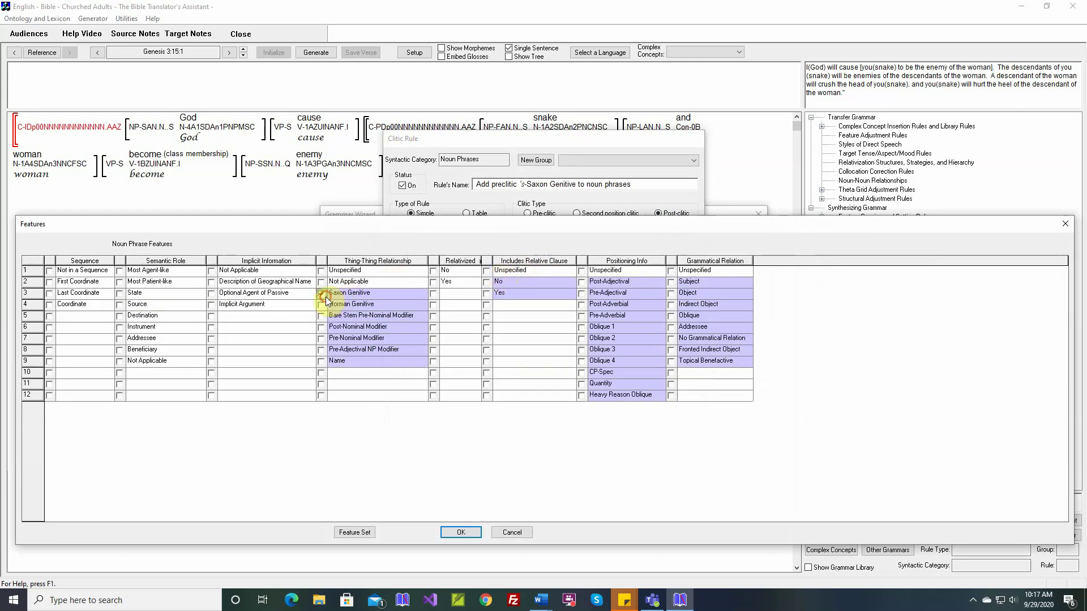
{"action": "left_click", "coordinate": [460, 532]}
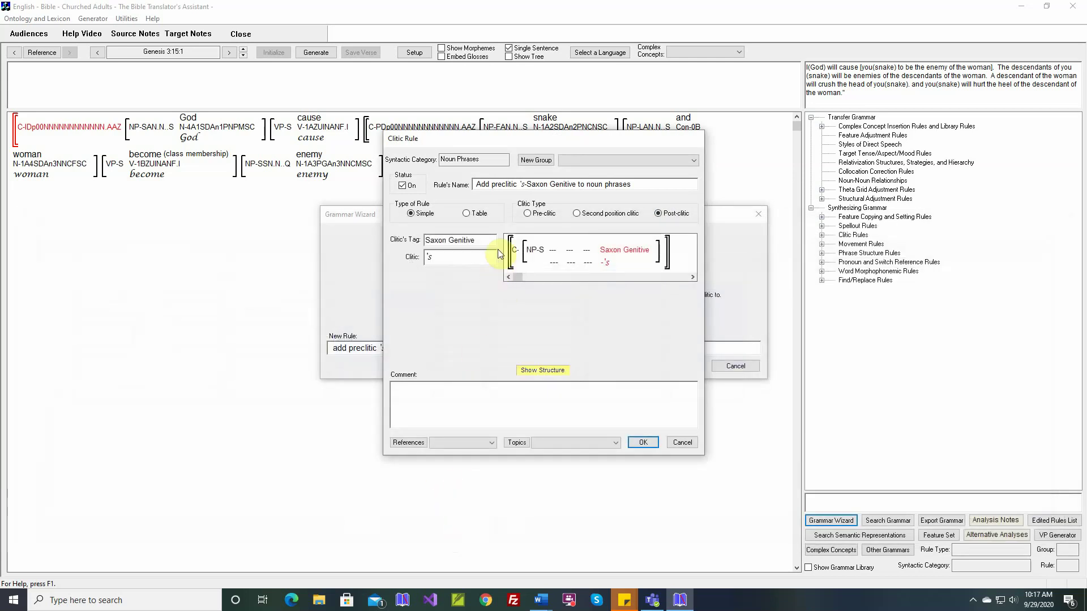
{"action": "left_click", "coordinate": [671, 443]}
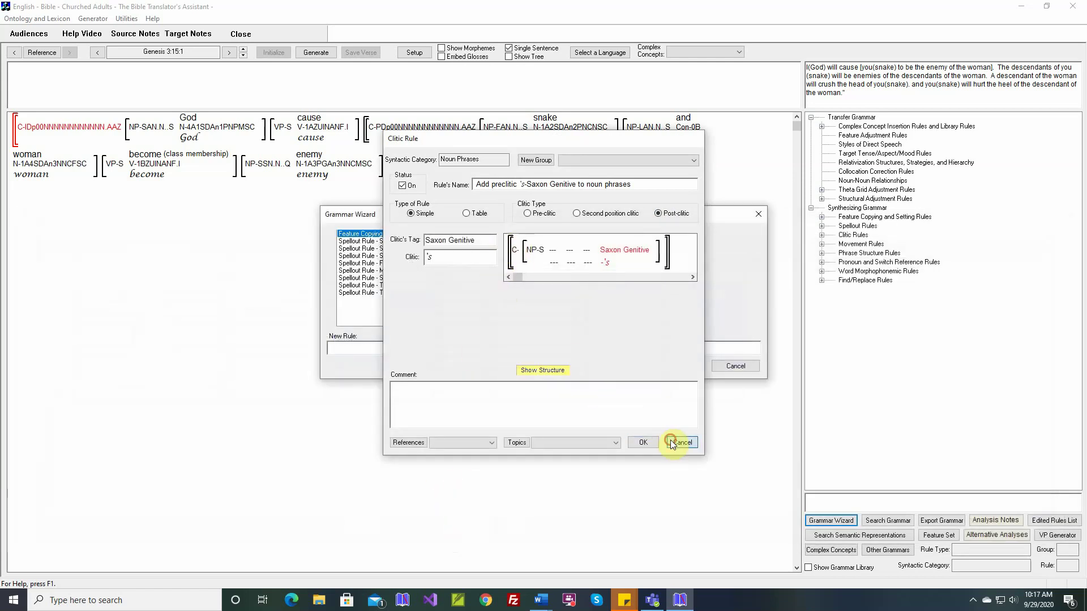
Build a movement rule that moves the Post-Verbal constituent from verb phrases to noun phrases
{"action": "left_click_drag", "start_coordinate": [502, 280], "coordinate": [504, 318]}
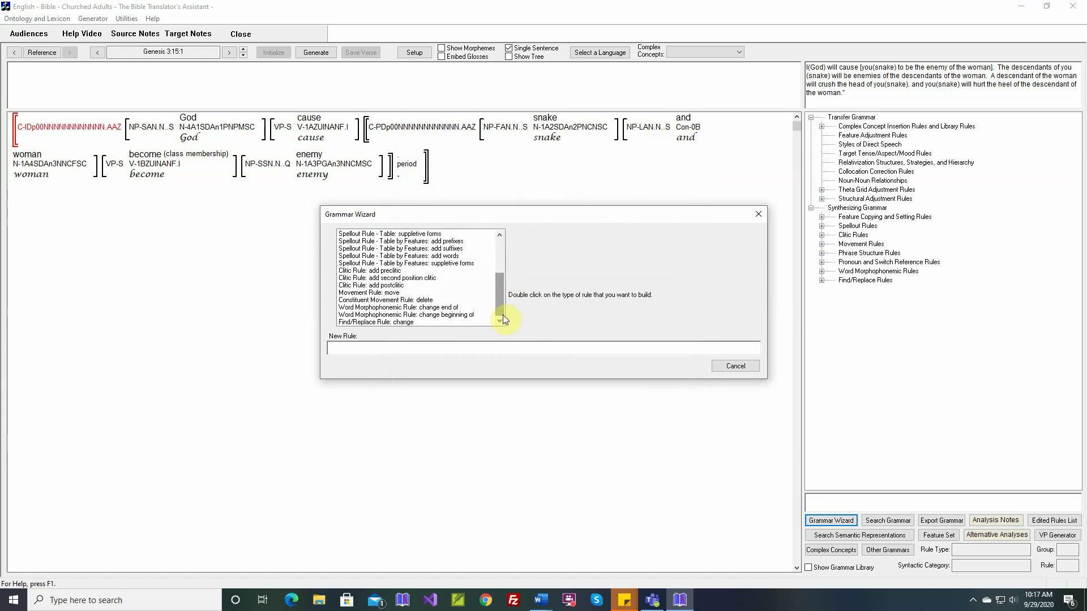
{"action": "double_click", "coordinate": [389, 292]}
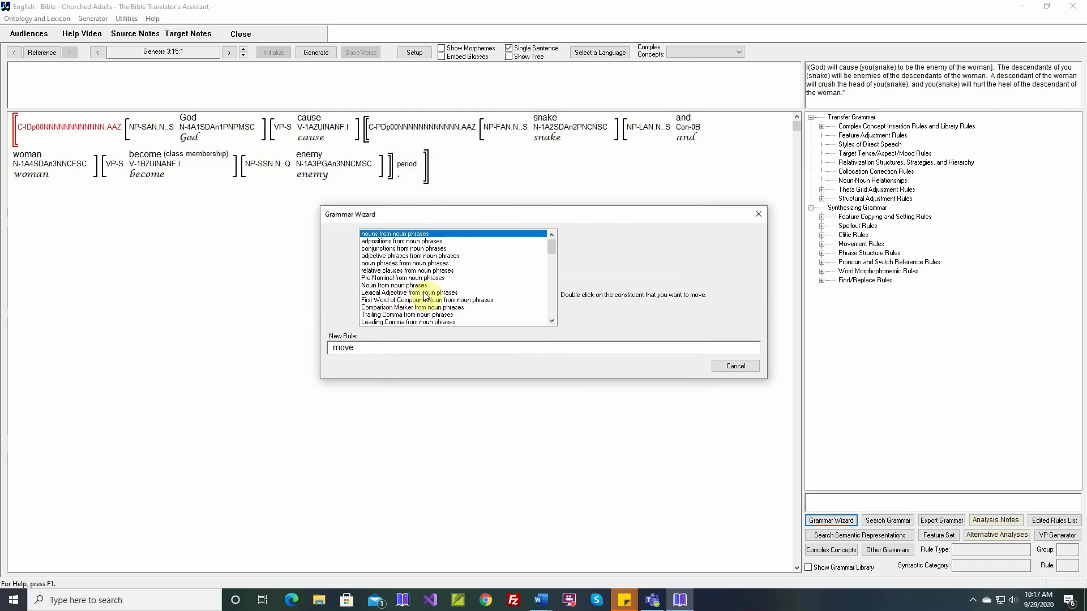
{"action": "scroll", "coordinate": [425, 295], "scroll_direction": "down", "scroll_amount": 1}
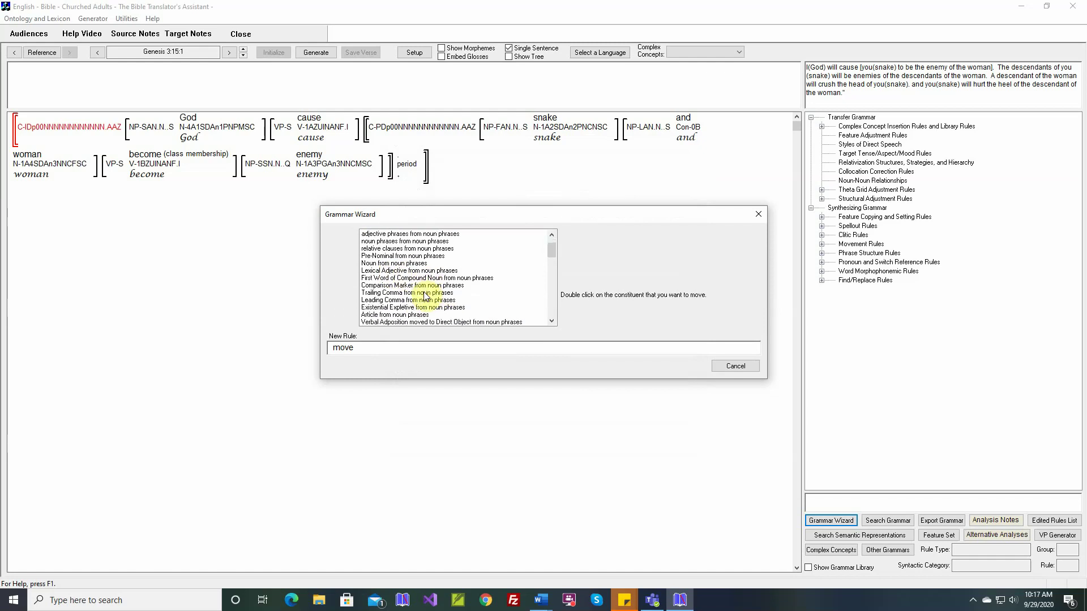
{"action": "scroll", "coordinate": [426, 295], "scroll_direction": "down", "scroll_amount": 1}
{"action": "scroll", "coordinate": [425, 295], "scroll_direction": "down", "scroll_amount": 1}
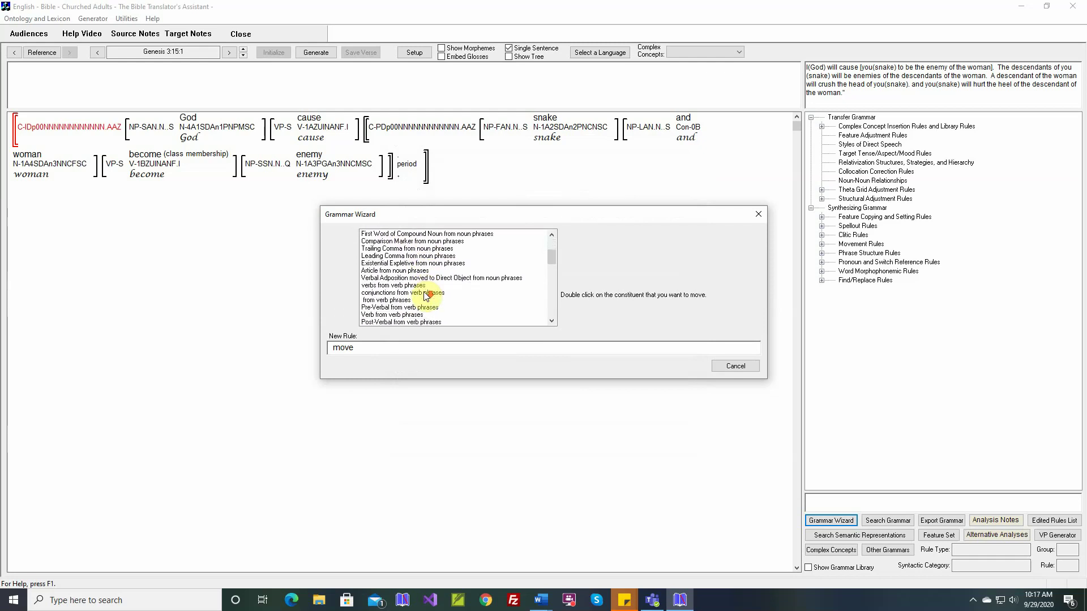
{"action": "double_click", "coordinate": [416, 322]}
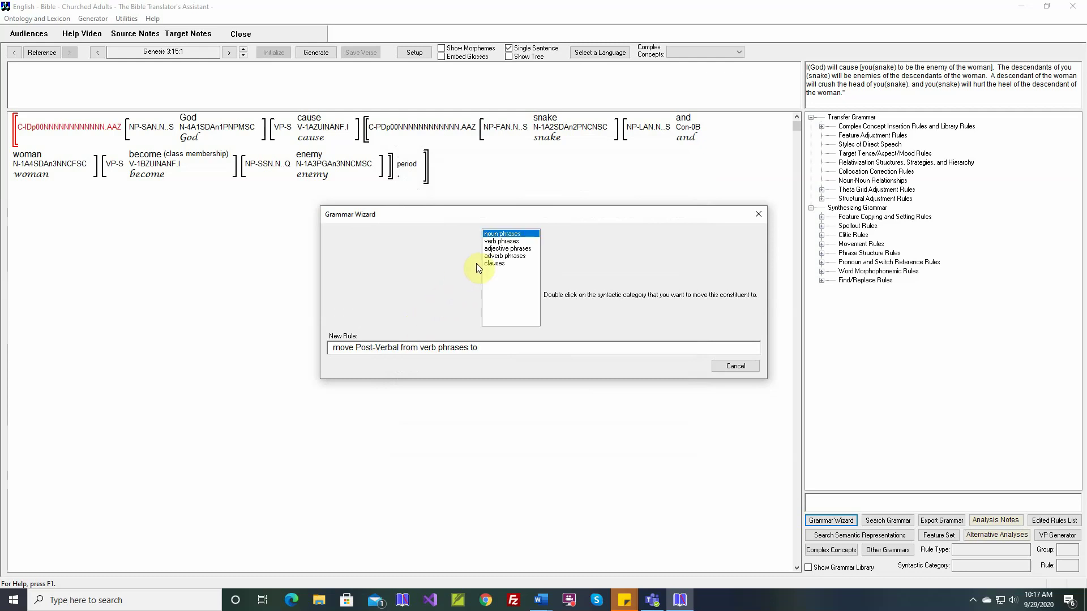
{"action": "double_click", "coordinate": [509, 235]}
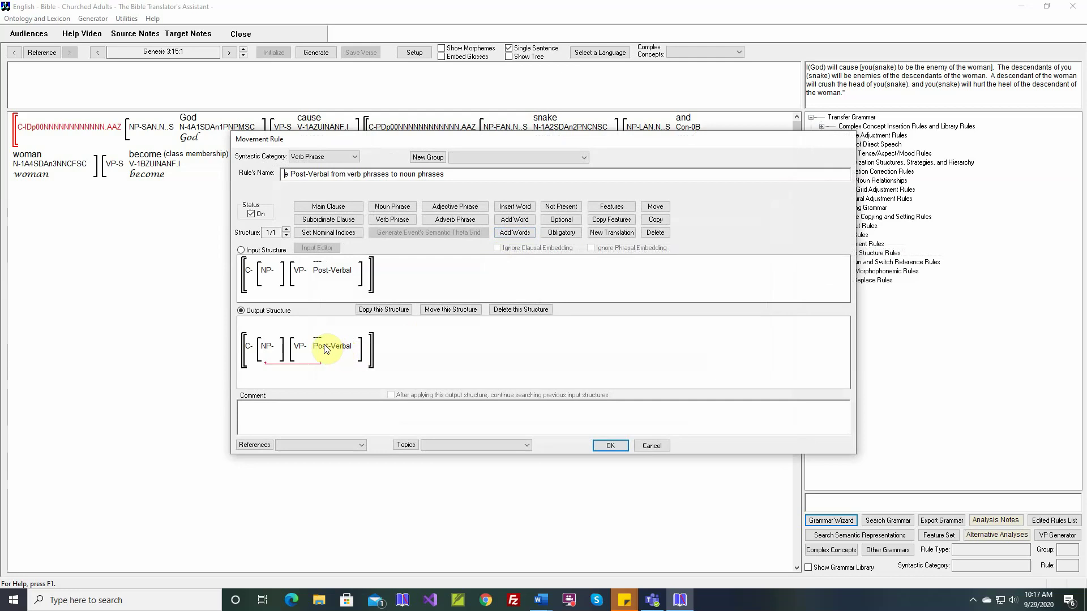
Limit the movement rule to Content Interrogative clauses and CP-Spec noun phrases, and cancel the rule
{"action": "left_click", "coordinate": [609, 207]}
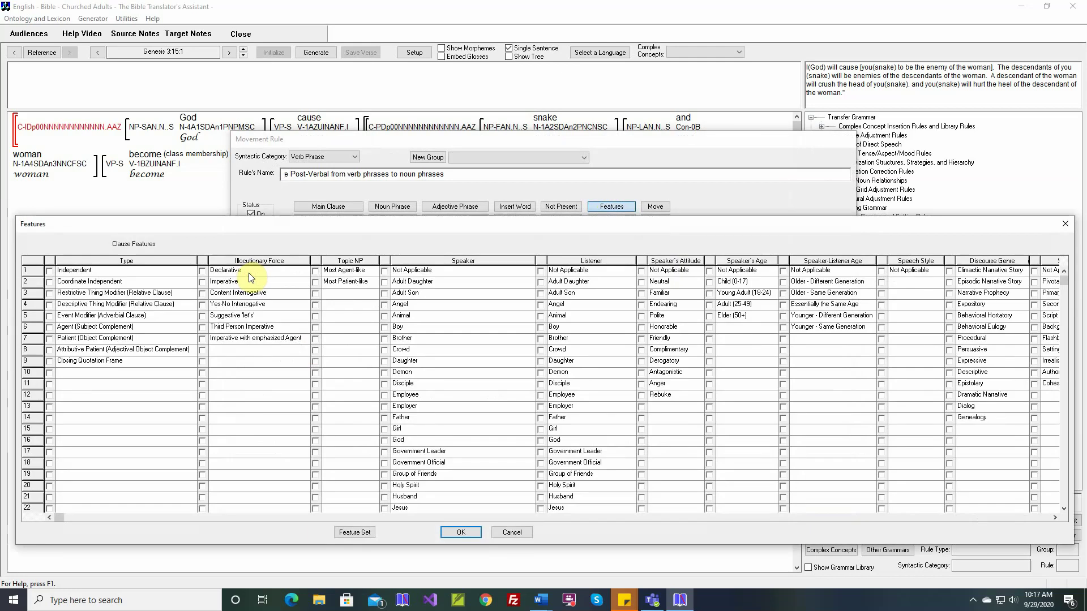
{"action": "left_click", "coordinate": [202, 293]}
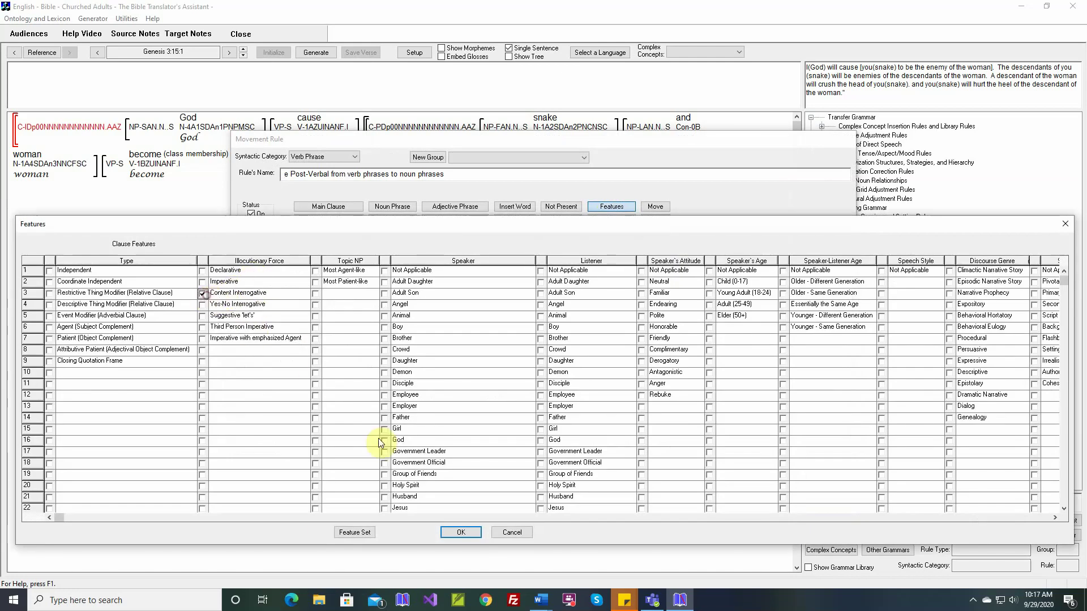
{"action": "left_click", "coordinate": [460, 532]}
{"action": "left_click", "coordinate": [272, 347]}
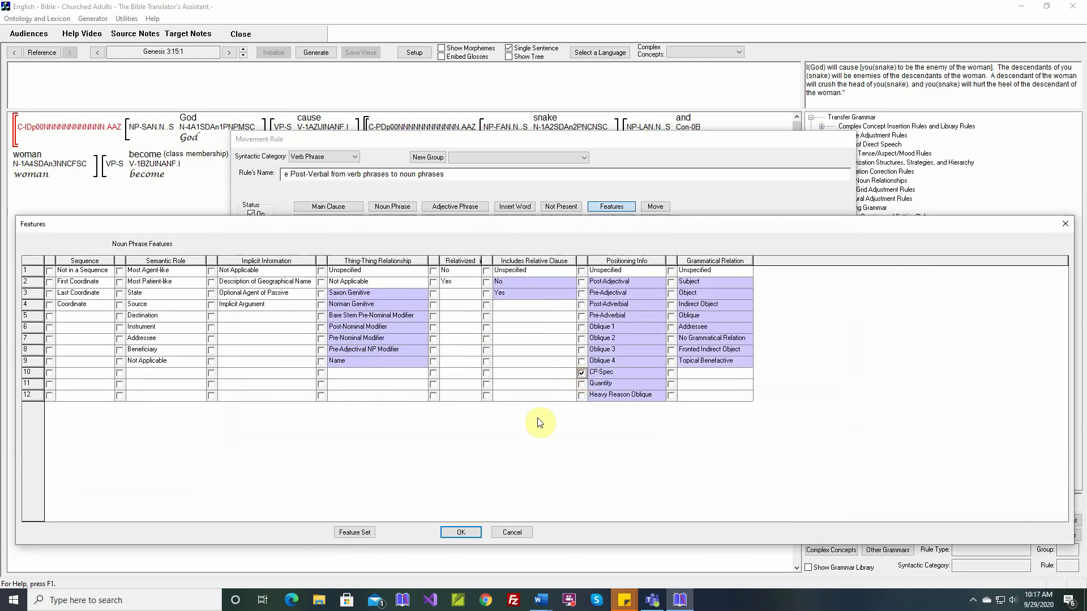
{"action": "left_click", "coordinate": [462, 532]}
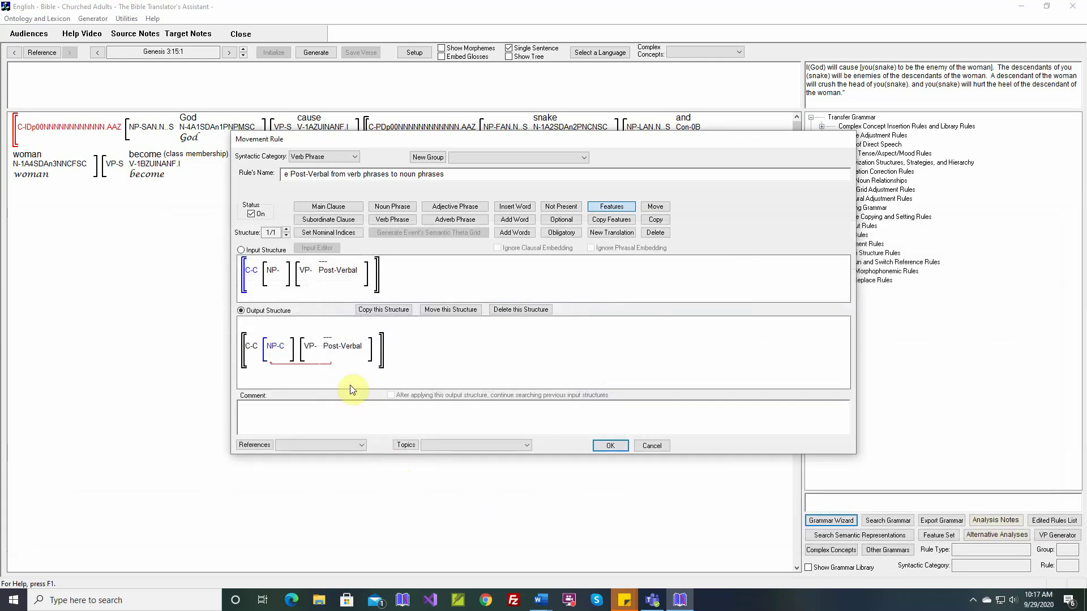
{"action": "mouse_move", "coordinate": [284, 348]}
{"action": "left_click", "coordinate": [648, 446]}
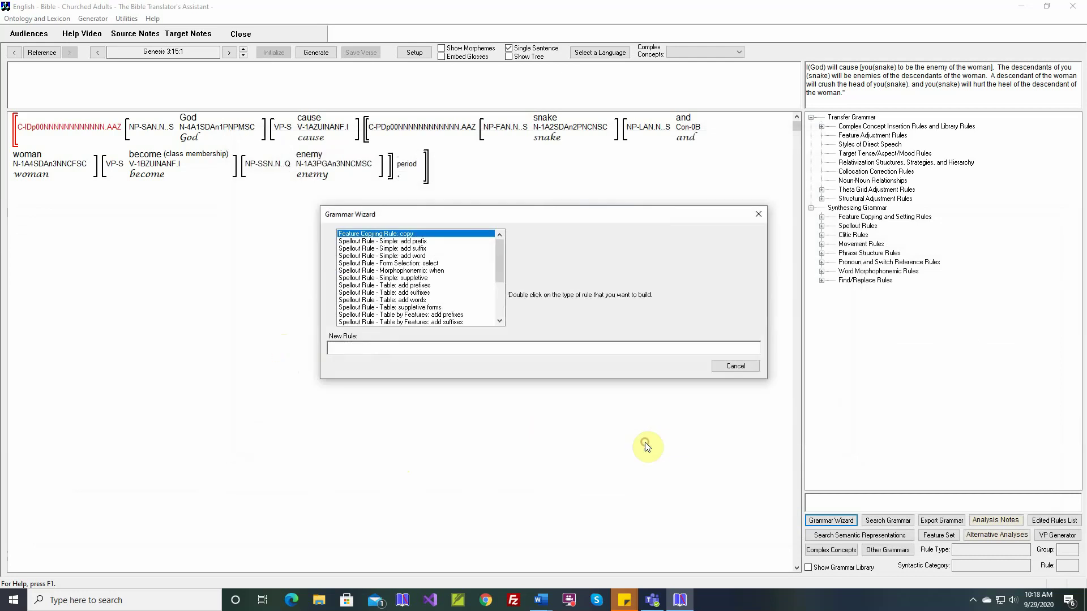
Look through the remaining rule types at the end of the Grammar Wizard's list
{"action": "left_click_drag", "start_coordinate": [501, 276], "coordinate": [502, 311]}
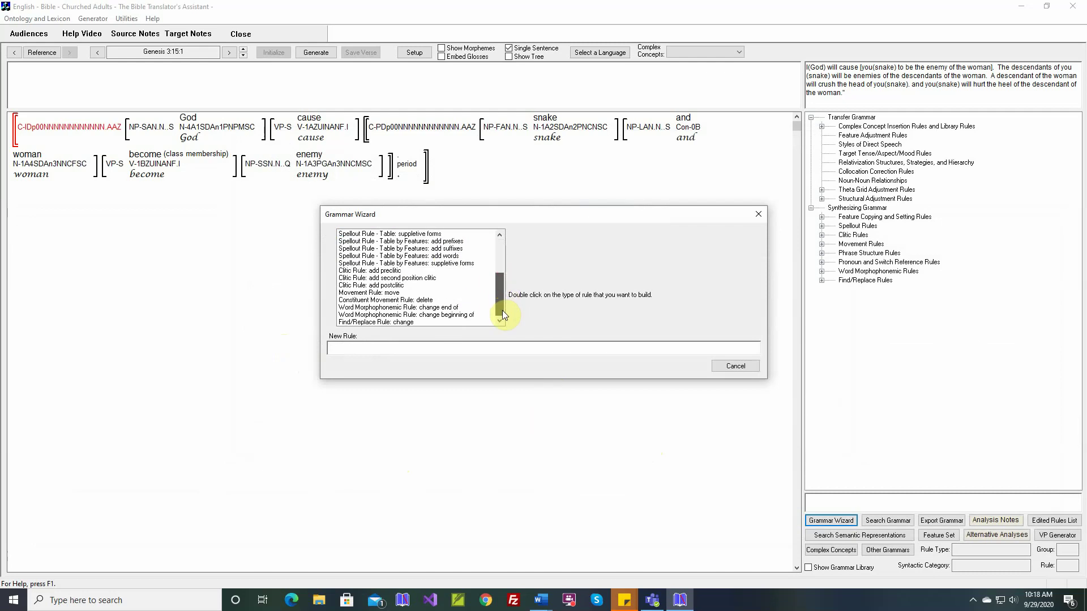